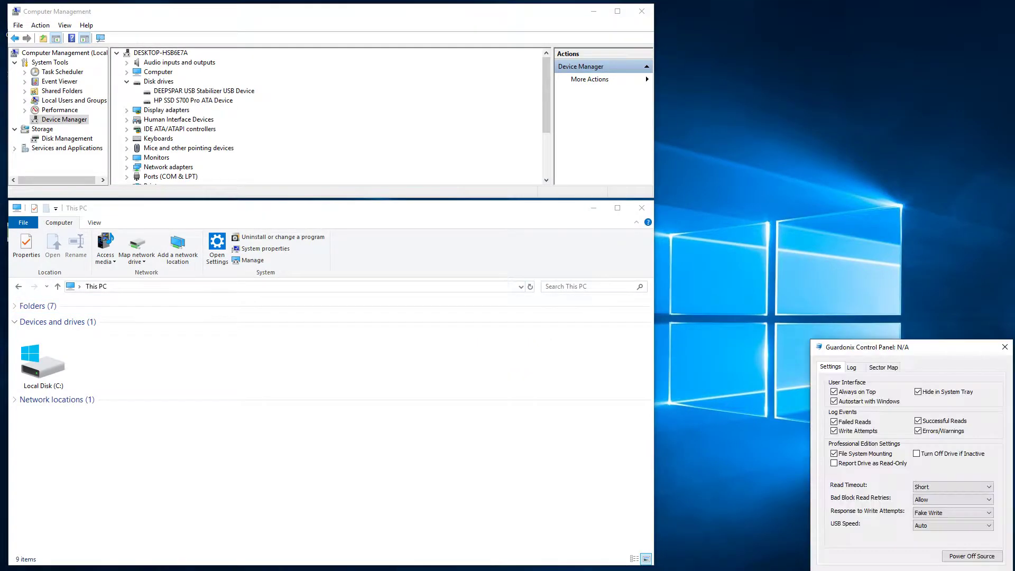
Examine the sector map of the WD My Passport drive and the latest entries of its event log.
left_click(869, 370)
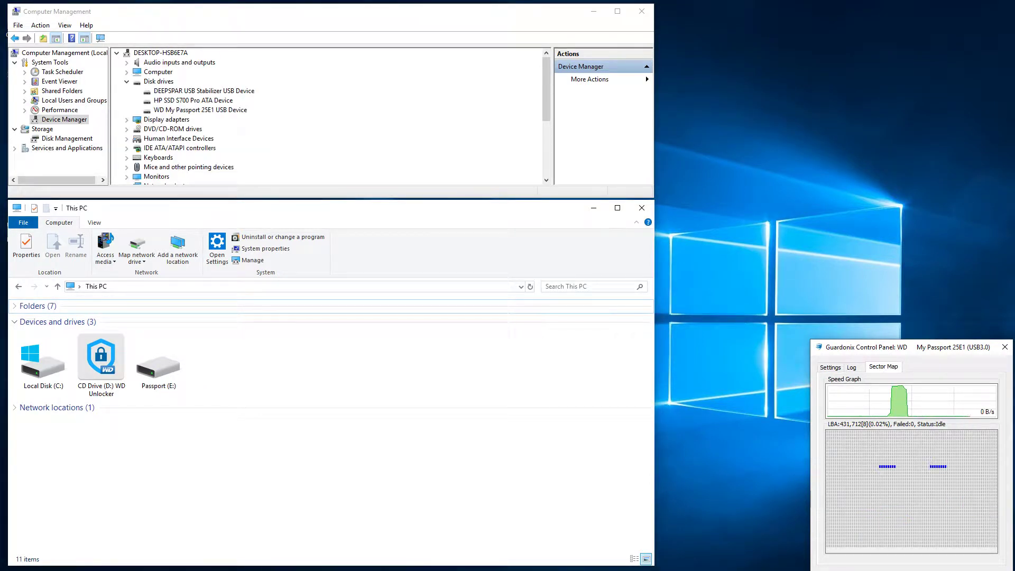
left_click(851, 367)
mouse_move(997, 526)
left_mouse_down()
mouse_move(998, 469)
mouse_move(1000, 528)
left_mouse_up()
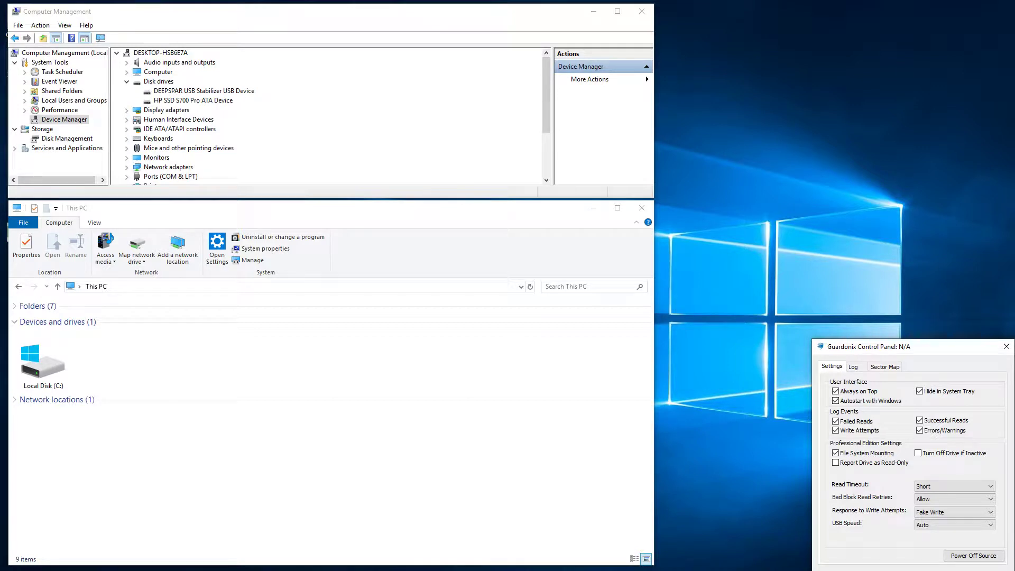
Disable File System Mounting in the Guardonix settings and show the event log.
left_click(836, 453)
left_click(853, 366)
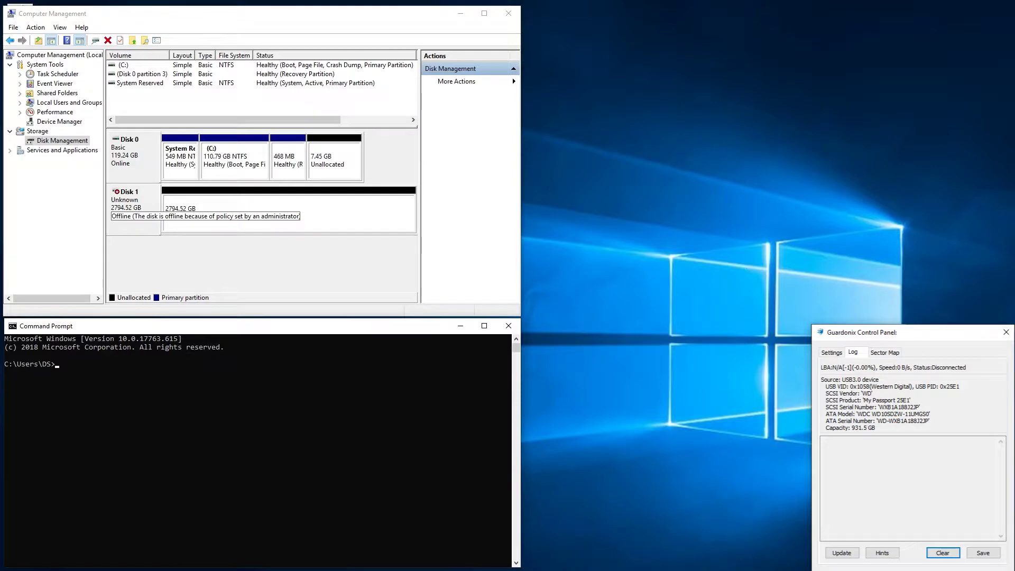
In Command Prompt, start diskpart, run automount disable and automount scrub, and minimize the DiskPart window.
type("diskpart")
key("Return")
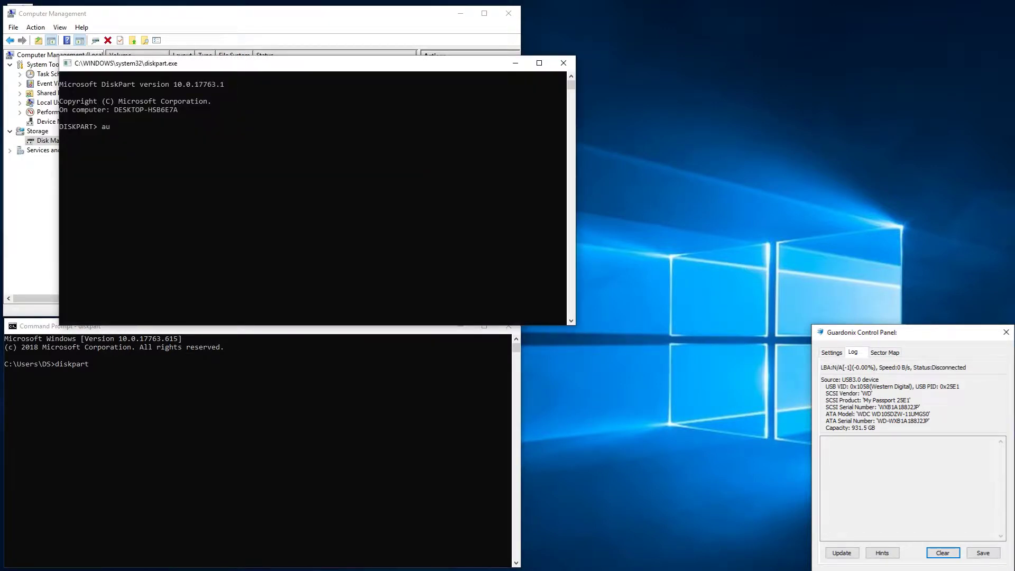
type("automount disable")
key("Return")
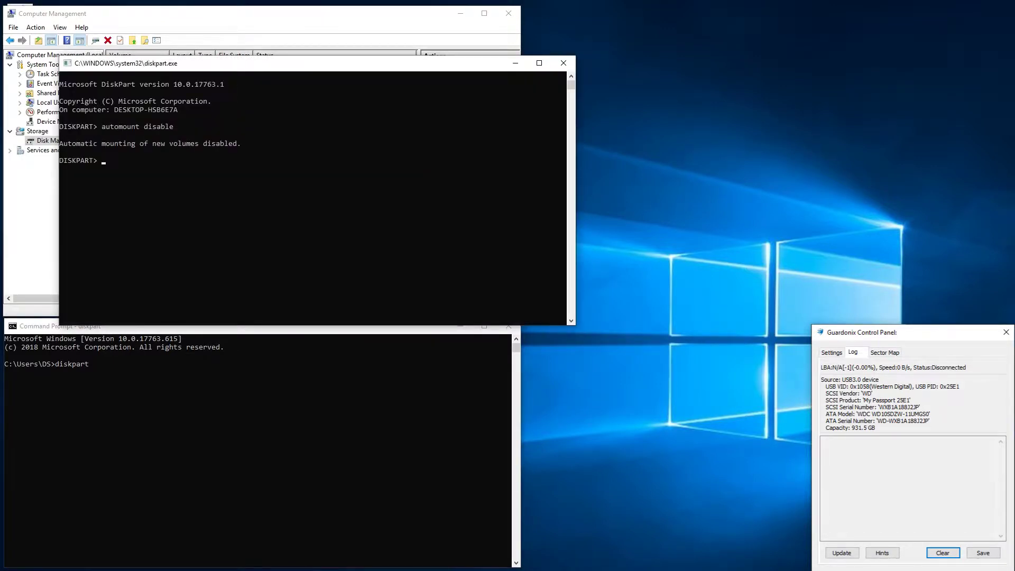
type("automount scrub")
key("Return")
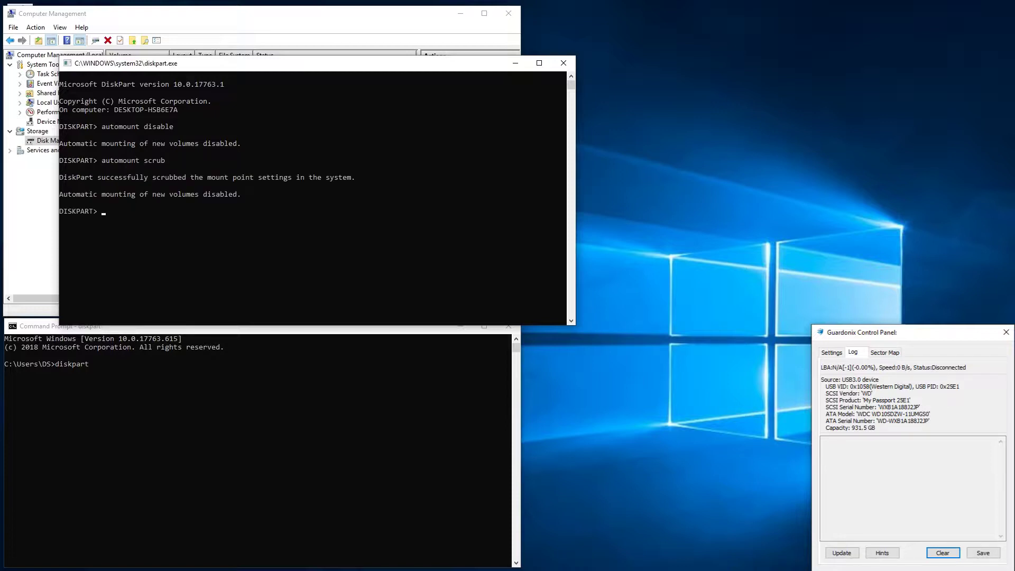
left_click(515, 63)
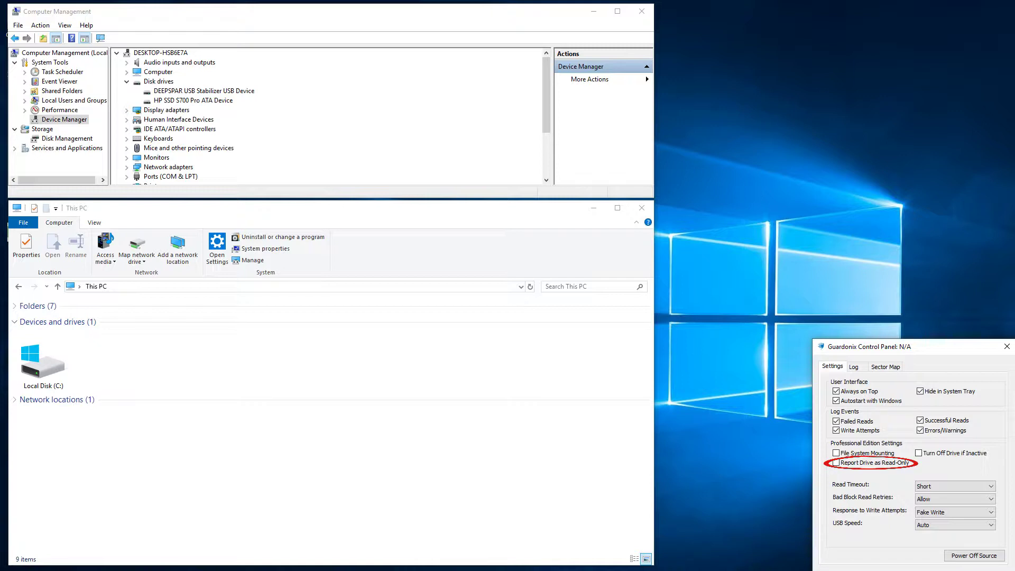
Enable File System Mounting in the Guardonix settings and check the latest log entries.
left_click(836, 453)
left_click(852, 368)
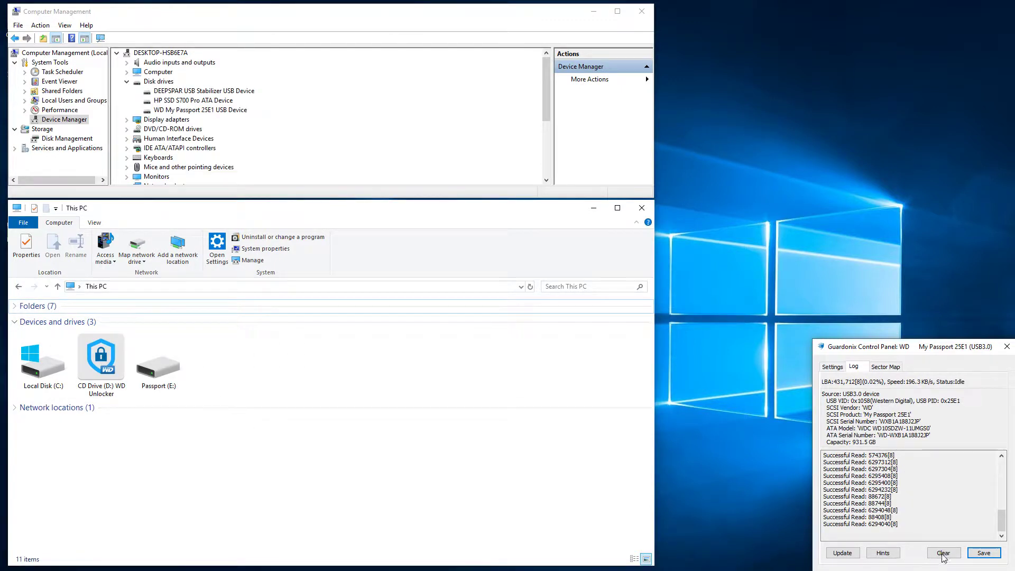
mouse_move(1001, 523)
left_mouse_down()
mouse_move(1001, 478)
mouse_move(1002, 533)
left_mouse_up()
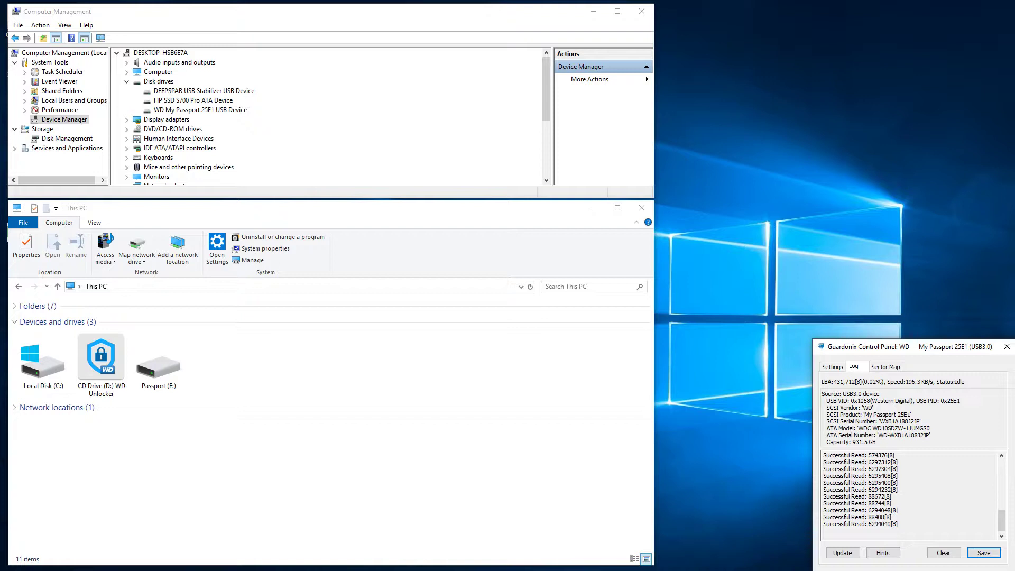
Open the Passport (E:) drive and bring up the context menu of its folder background.
double_click(165, 376)
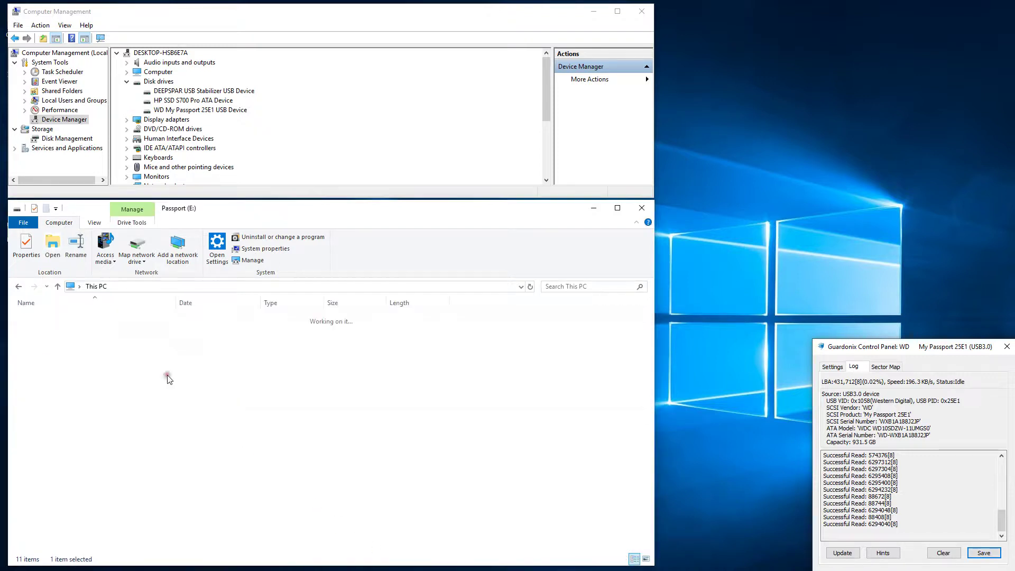
right_click(531, 377)
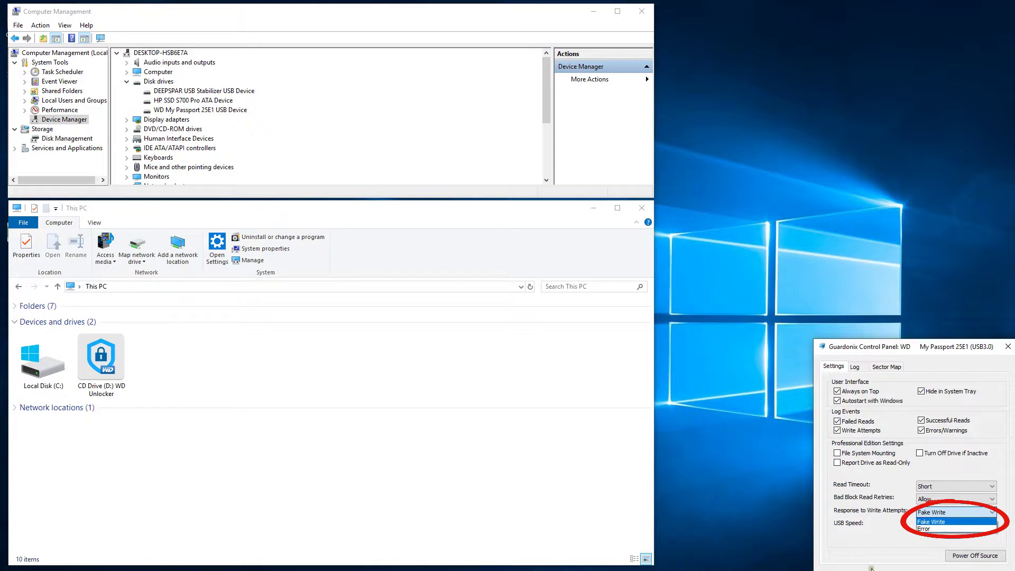
Set Response to Write Attempts to Fake Write and show the Guardonix event log.
left_click(922, 522)
left_click(855, 367)
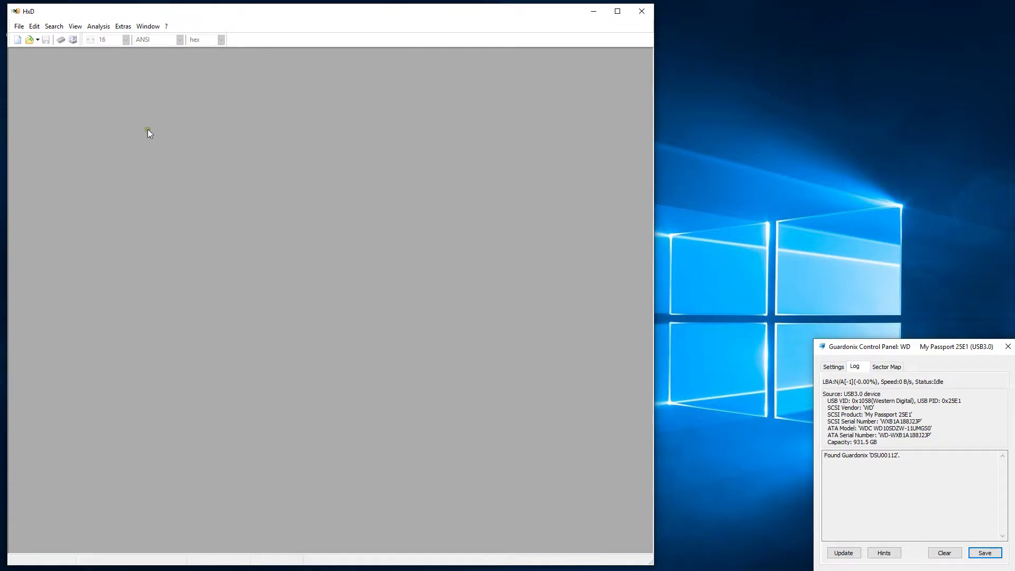
In HxD, open physical Hard Disk 2 with the Open as Readonly option turned off.
left_click(123, 26)
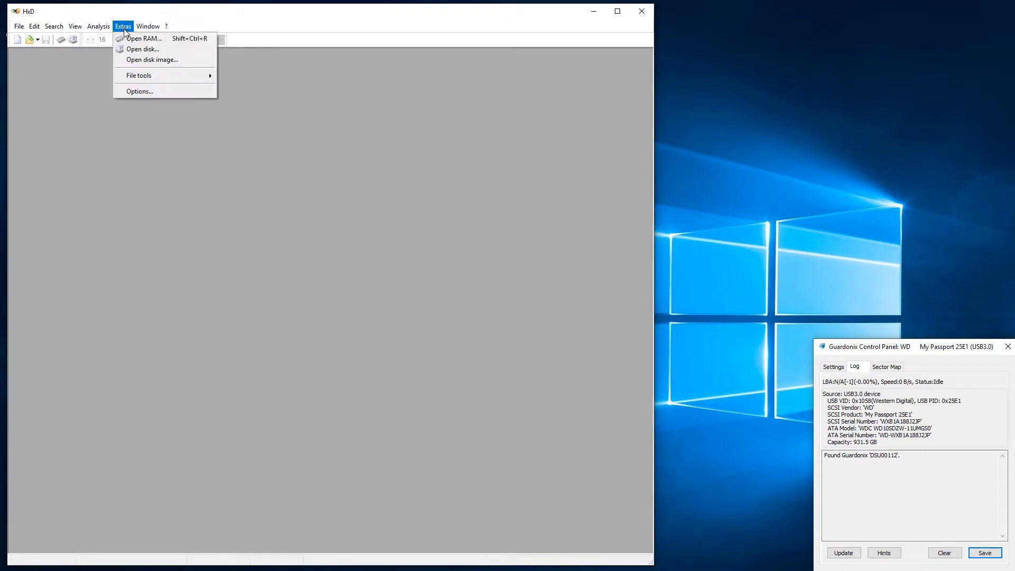
left_click(142, 39)
left_click(447, 387)
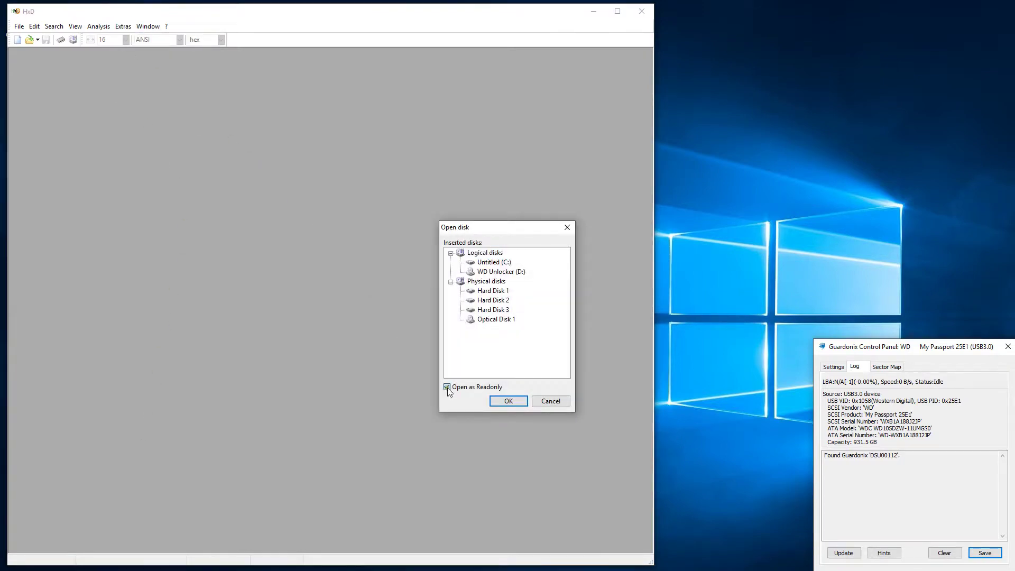
double_click(489, 300)
left_click(481, 344)
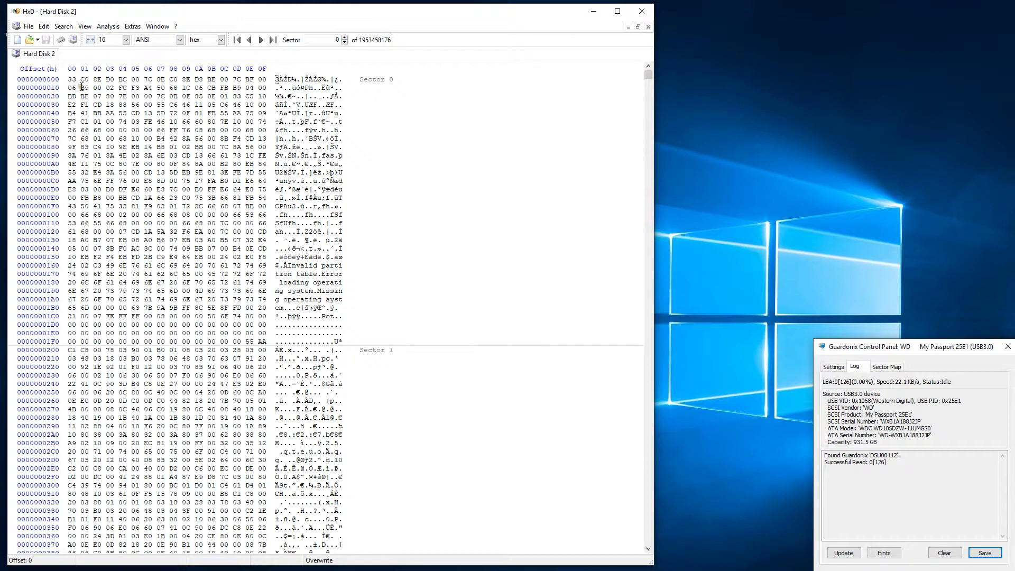
Overwrite the first byte of sector 0 with 00 and save the change directly to the disk.
type("00")
left_click(46, 40)
left_click(524, 351)
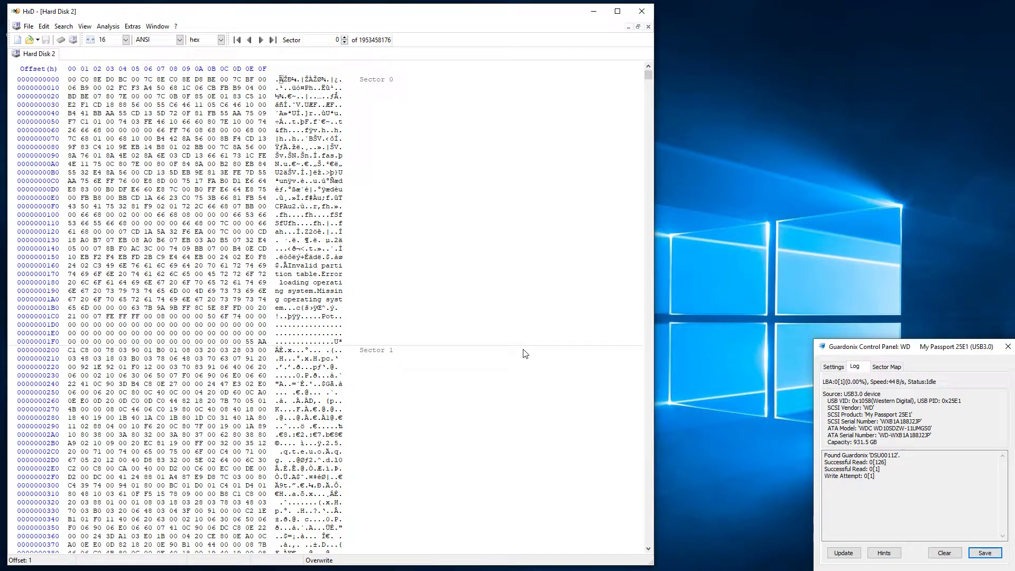
Clear the Guardonix log, set Response to Write Attempts to Error, and return to the log.
left_click(944, 552)
left_click(833, 367)
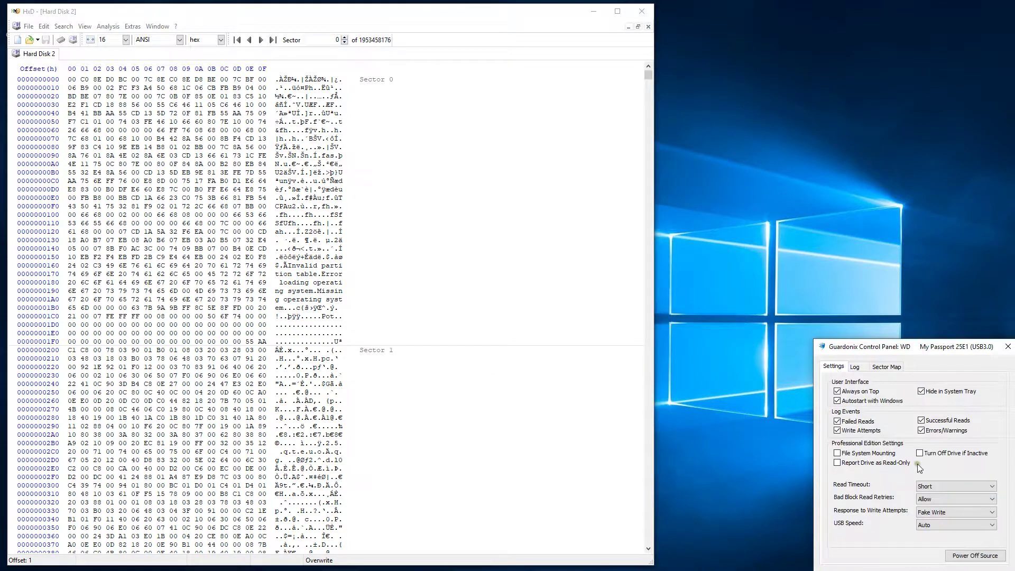
left_click(933, 512)
left_click(930, 528)
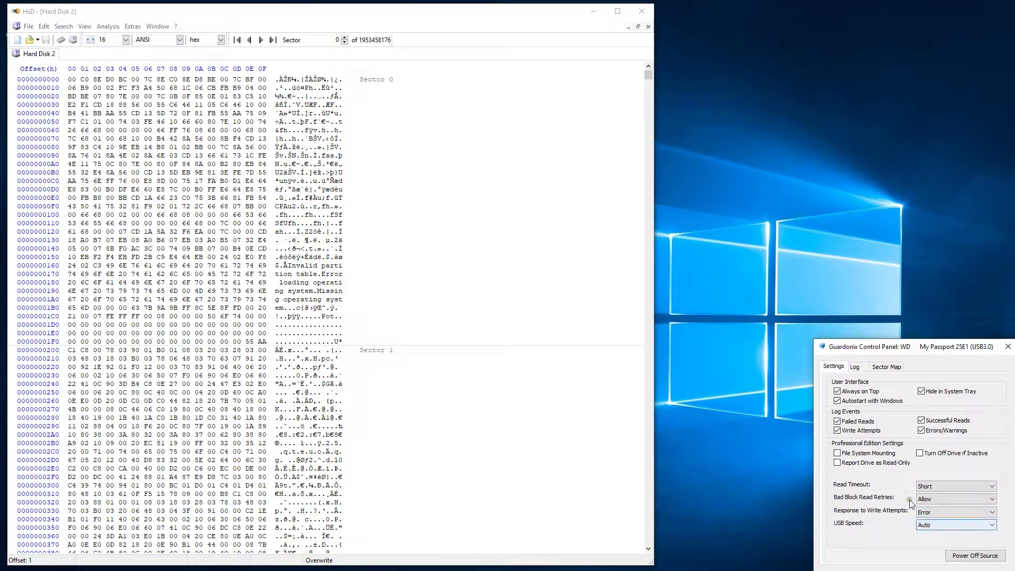
left_click(855, 367)
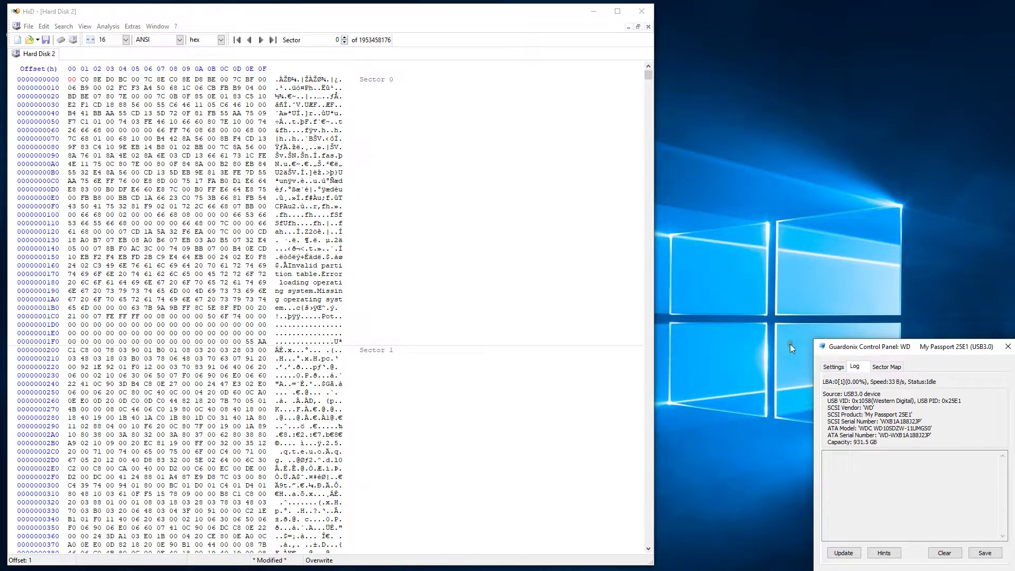
Overwrite the first byte of sector 0 with 11 and try to save it directly to the disk.
left_click(71, 79)
type("11")
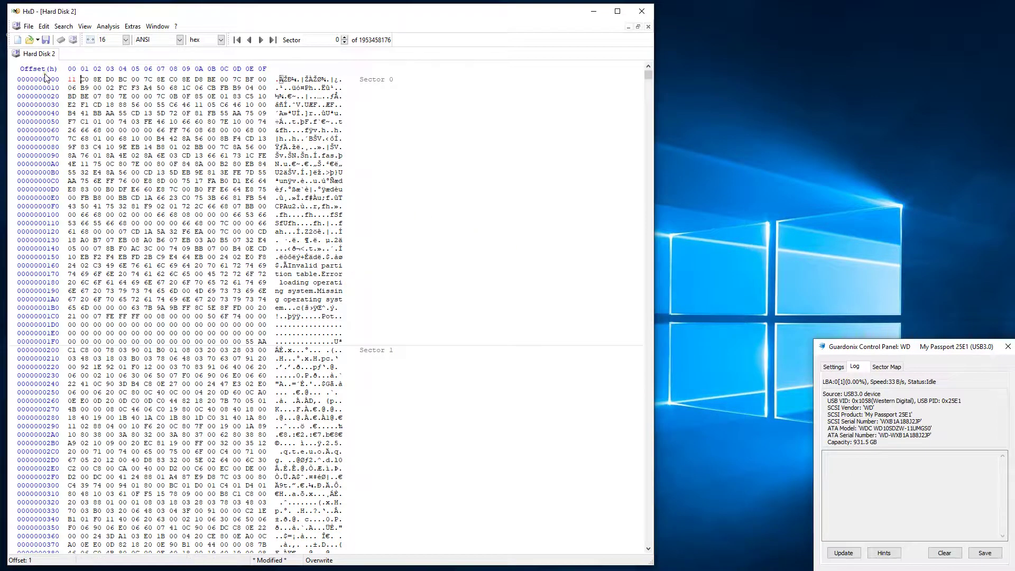
left_click(45, 40)
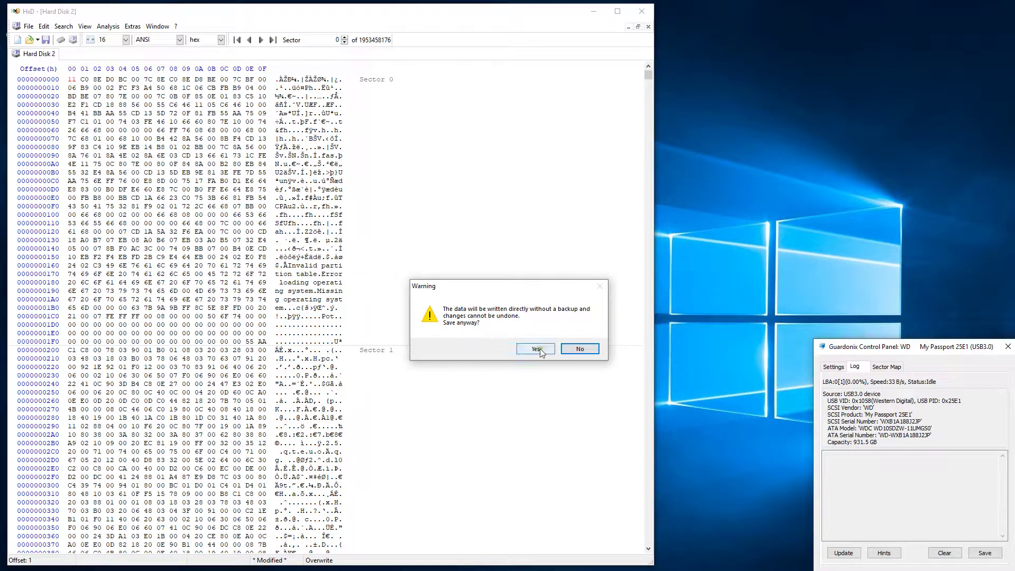
left_click(530, 347)
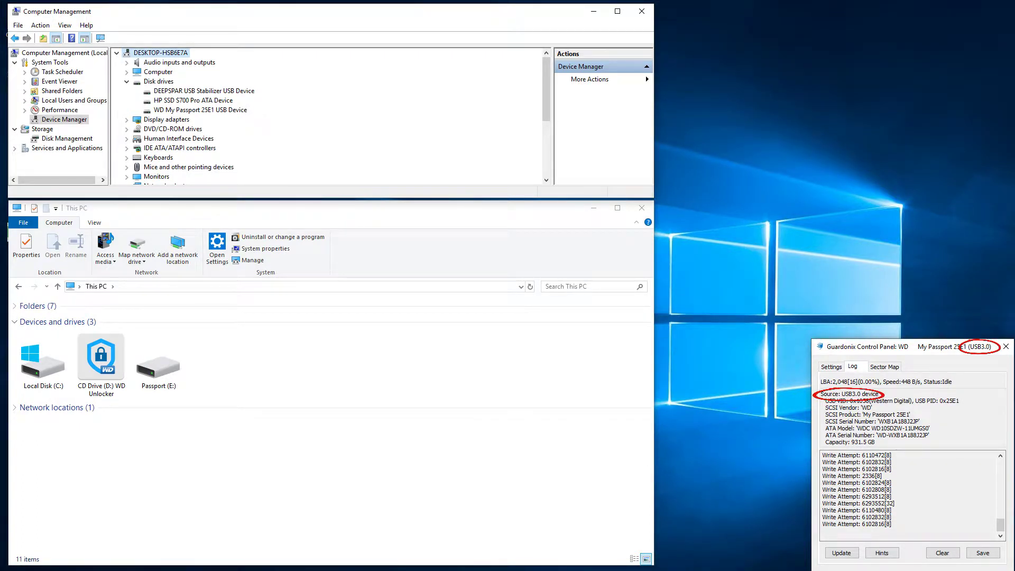
Set the USB Speed of the source drive to USB 2.0 and show the event log.
left_click(830, 366)
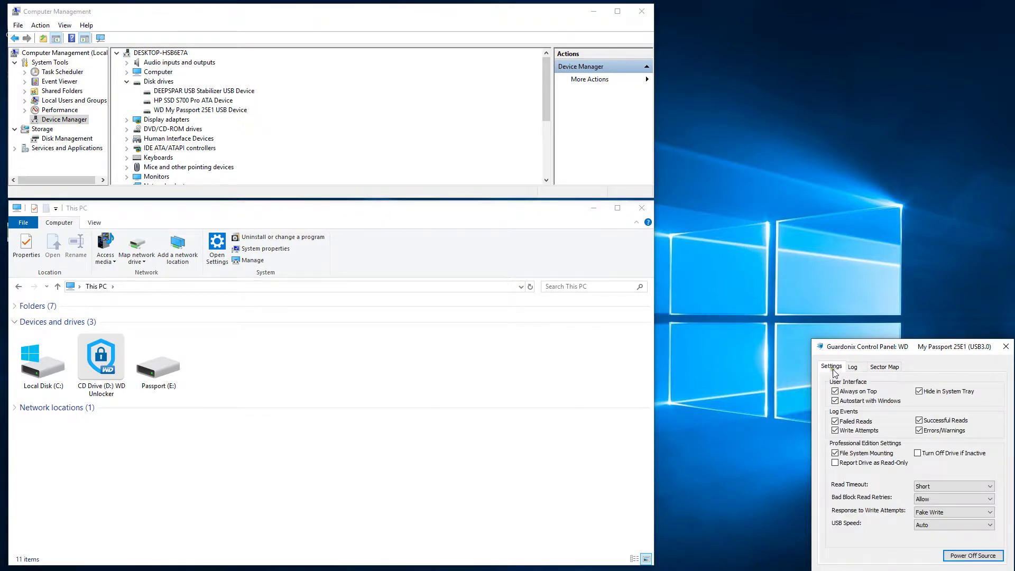
left_click(953, 525)
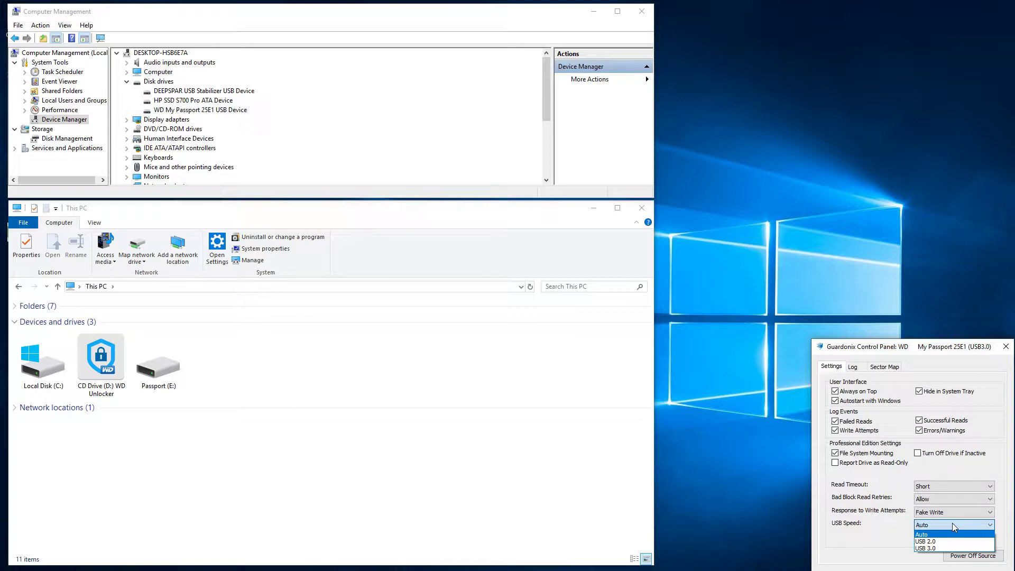
left_click(954, 541)
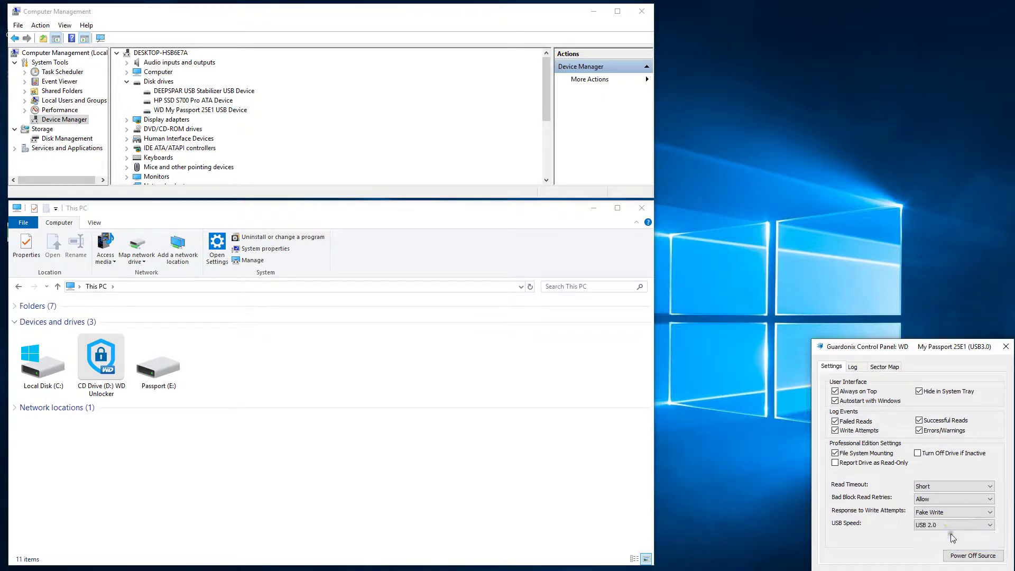
left_click(852, 366)
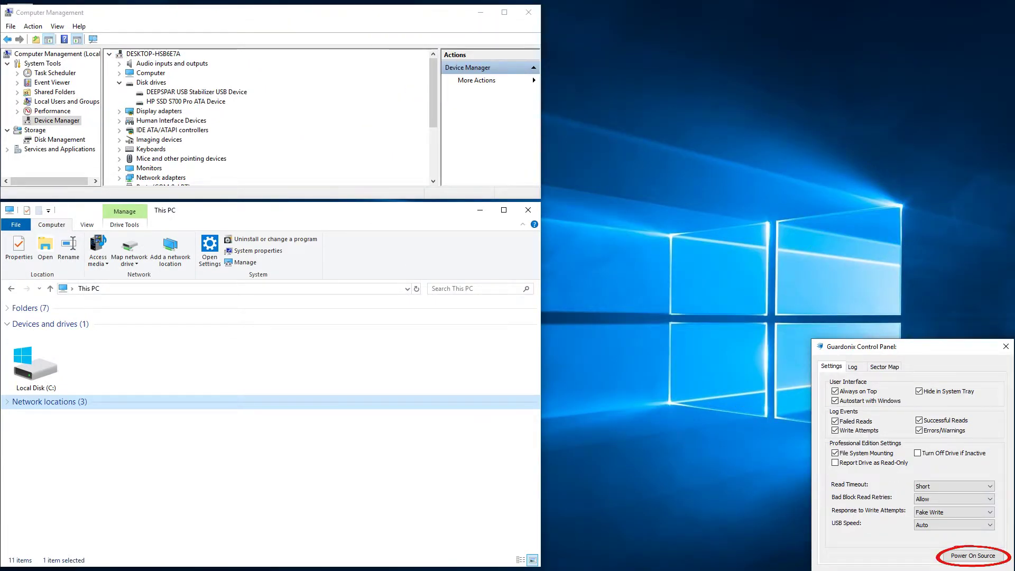
Power on the source drive from the Guardonix settings, and power it off again once its volumes are mounted.
left_click(973, 555)
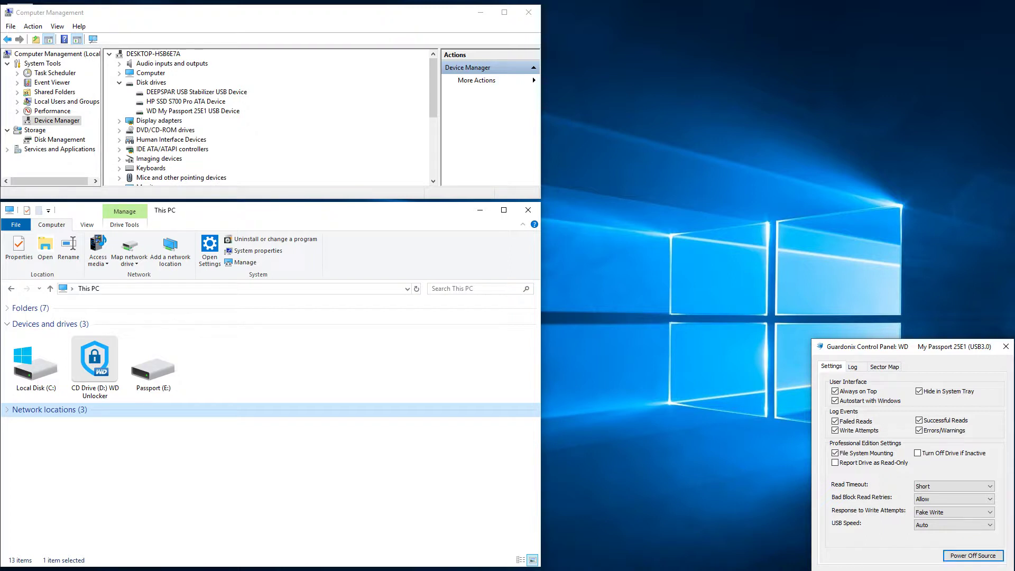
key("space")
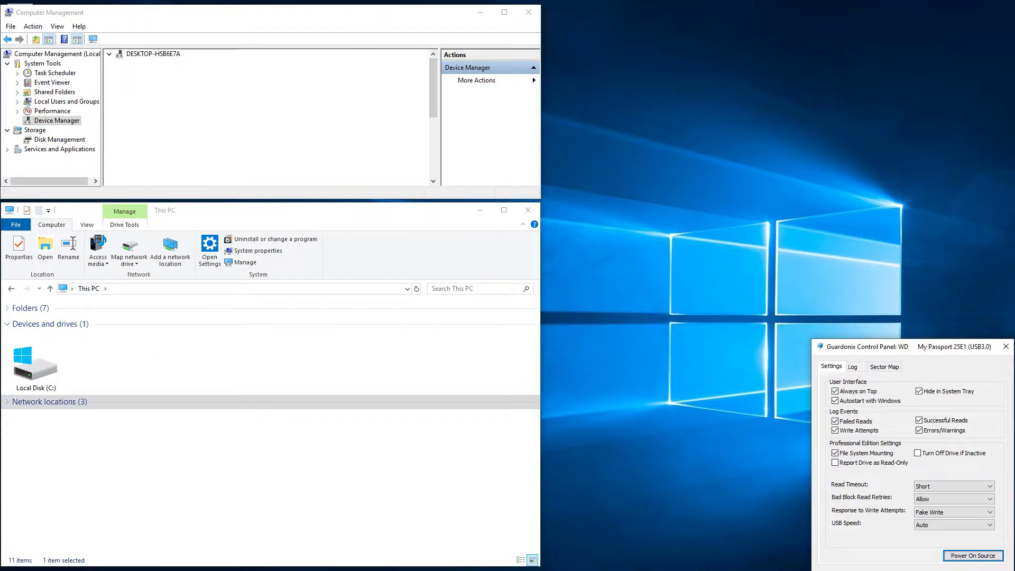